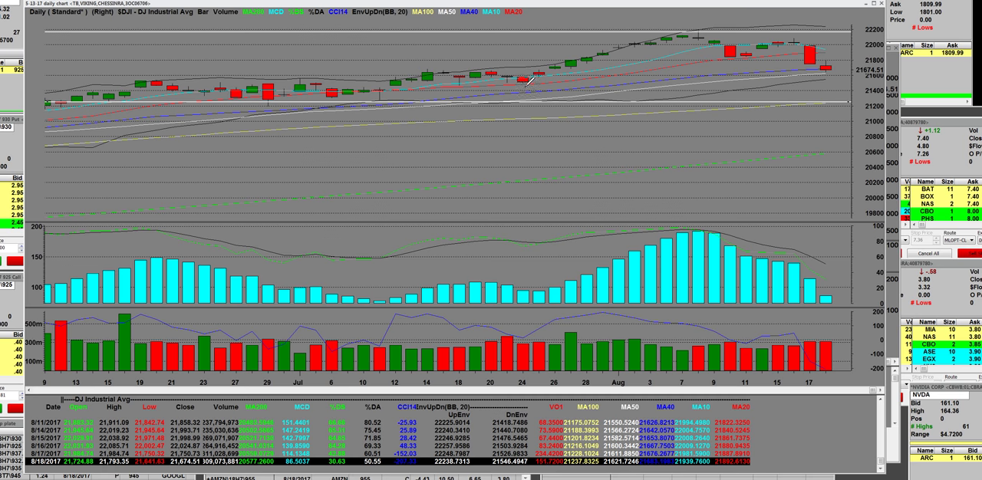
- Mark a white support level below the latest daily candles and bring up the DJI weekly chart
{"action": "left_click", "coordinate": [422, 80]}
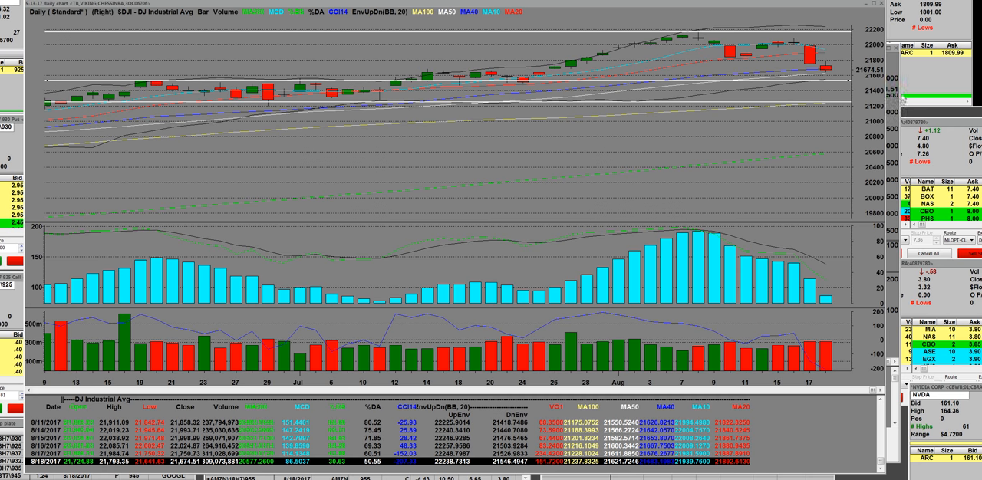
{"action": "key", "text": "ctrl+Tab"}
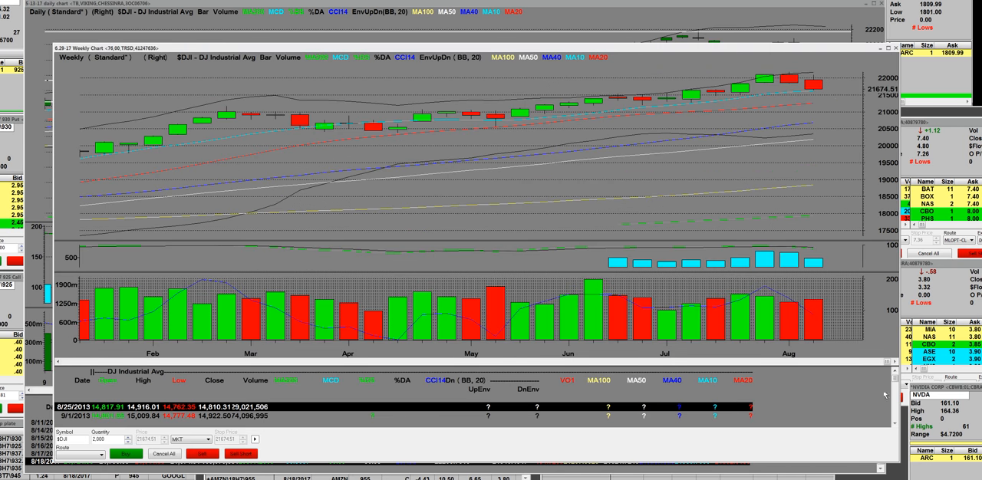
{"action": "left_click_drag", "start_coordinate": [895, 376], "coordinate": [895, 418]}
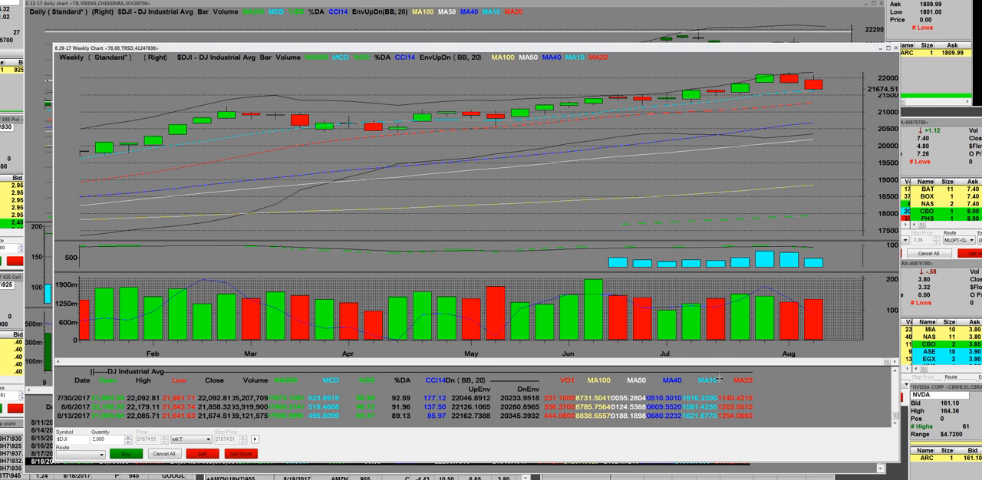
- Widen the MA10 column to show full values, then bring up the weekly chart's options menu
{"action": "left_click_drag", "start_coordinate": [719, 378], "coordinate": [725, 380]}
{"action": "right_click", "coordinate": [370, 142]}
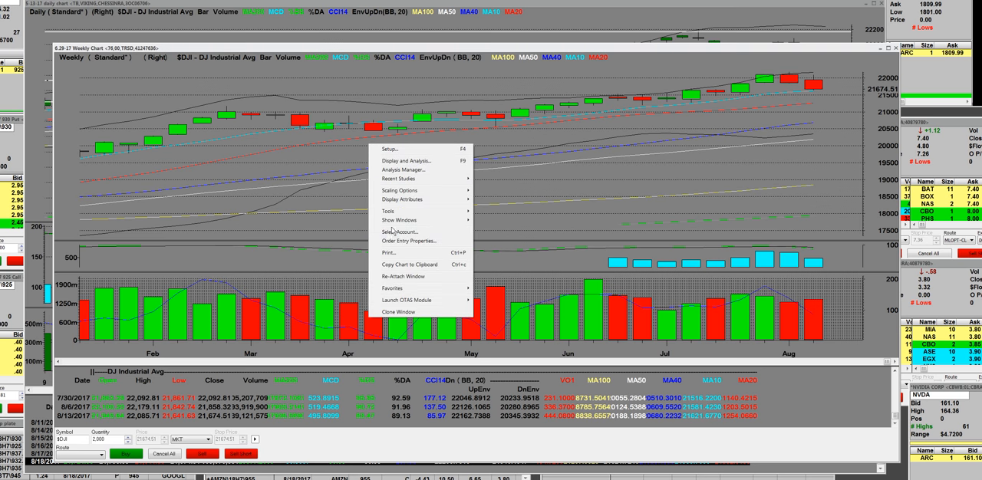
{"action": "mouse_move", "coordinate": [388, 211]}
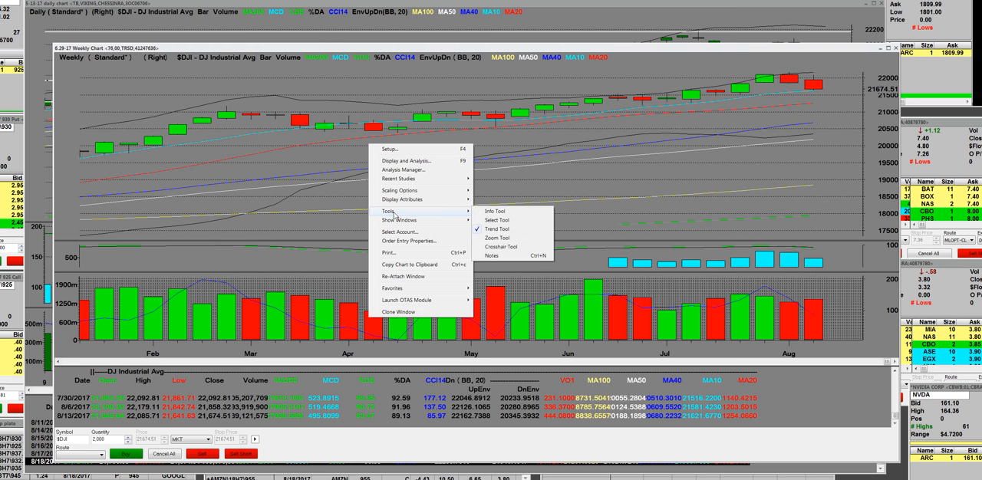
- Zoom the weekly chart to late April through August and draw a white horizontal line near 21000
{"action": "left_click", "coordinate": [499, 240]}
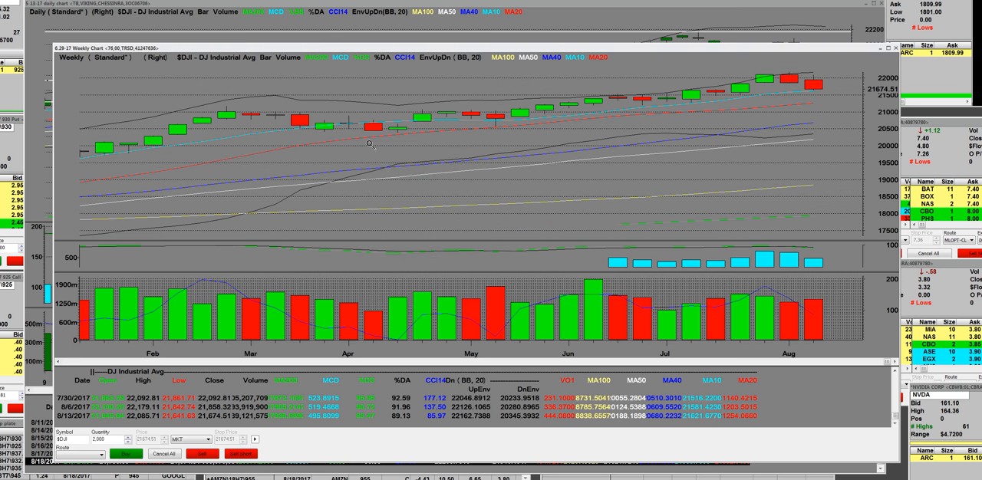
{"action": "left_click_drag", "start_coordinate": [374, 145], "coordinate": [882, 74]}
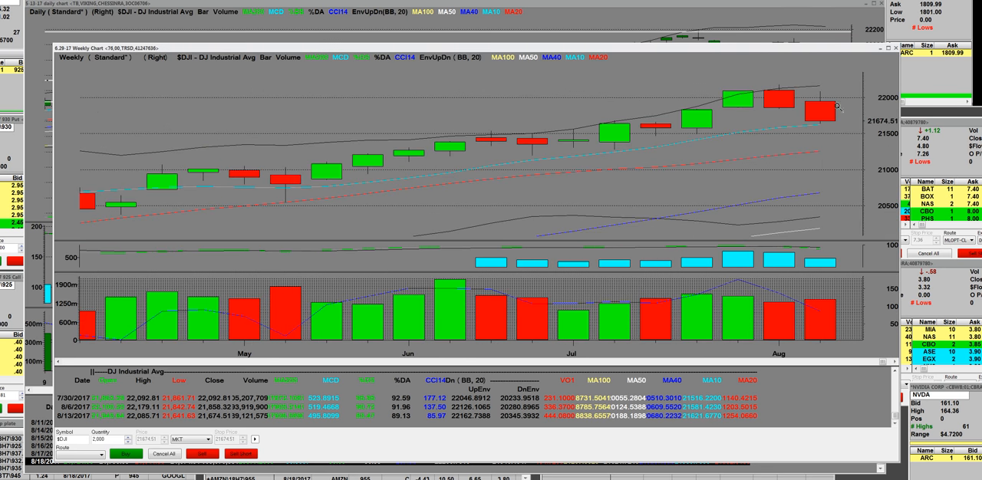
{"action": "right_click", "coordinate": [663, 156]}
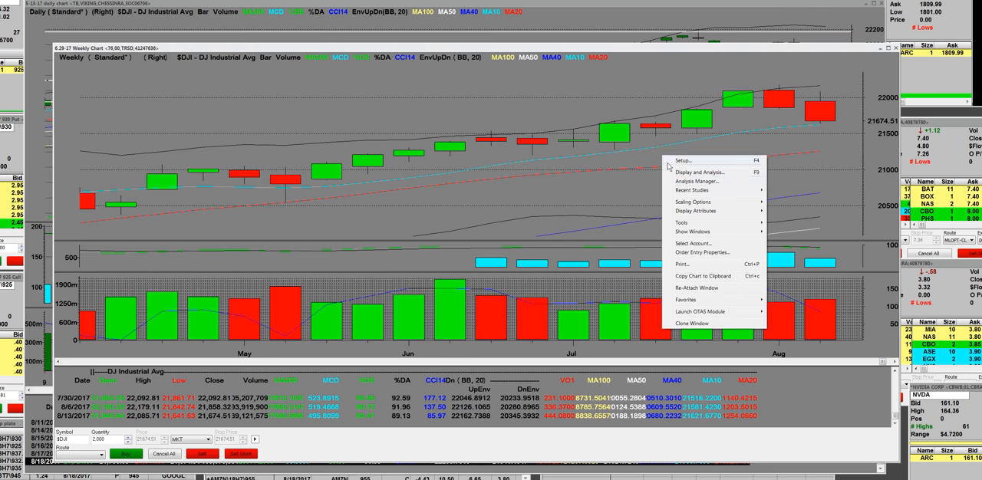
{"action": "mouse_move", "coordinate": [682, 223]}
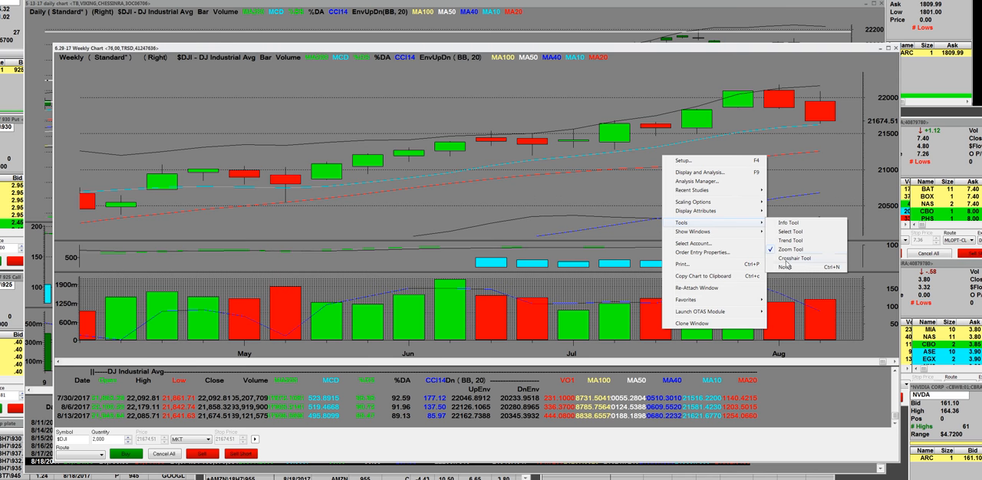
{"action": "left_click", "coordinate": [795, 242]}
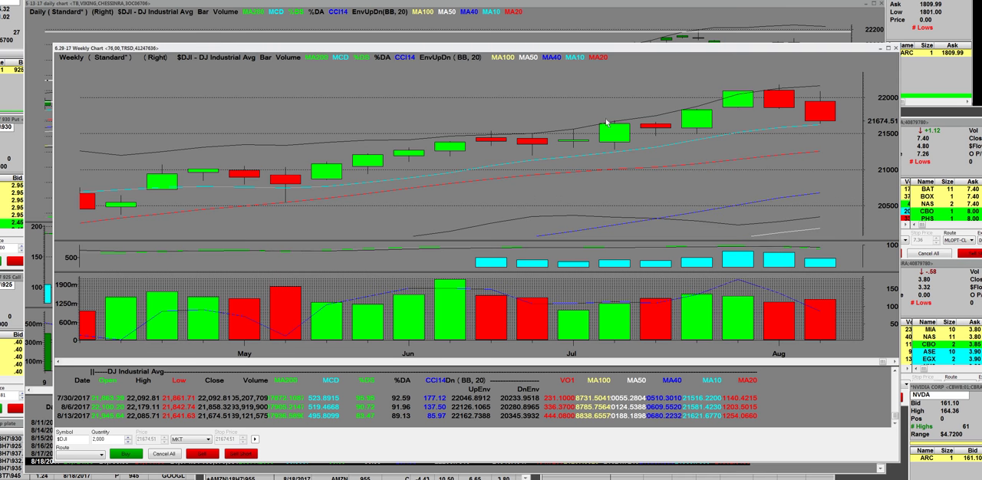
{"action": "left_click", "coordinate": [313, 176]}
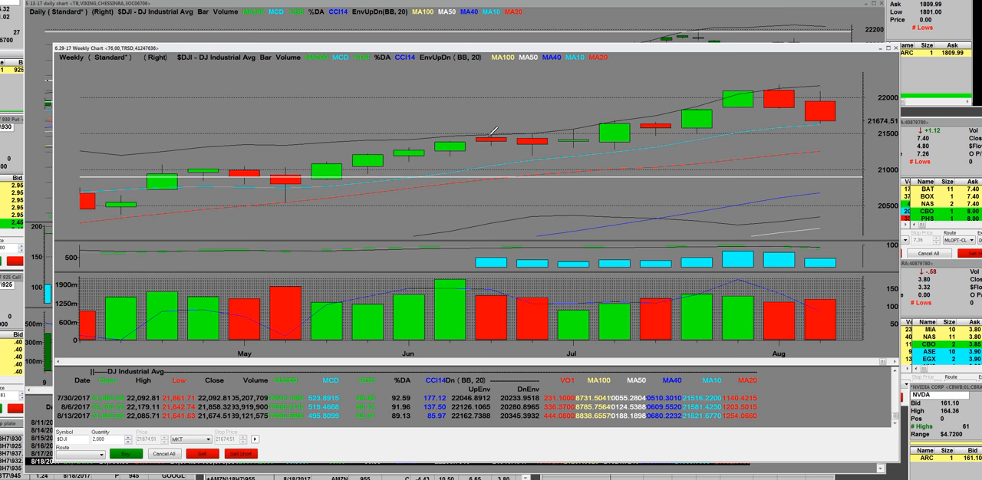
- Draw white levels near 21500 and at the recent weekly highs, then close the weekly chart
{"action": "left_click", "coordinate": [490, 136]}
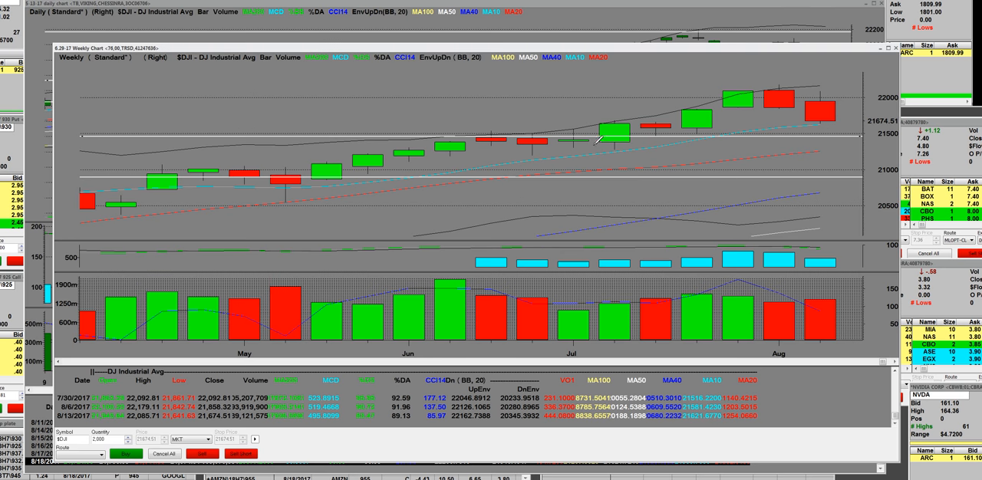
{"action": "left_click", "coordinate": [777, 89]}
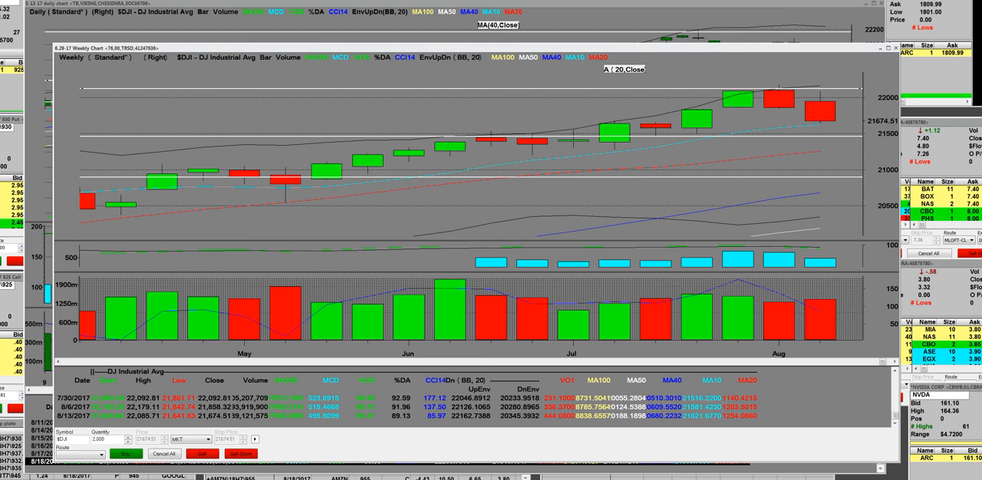
{"action": "left_click", "coordinate": [400, 5]}
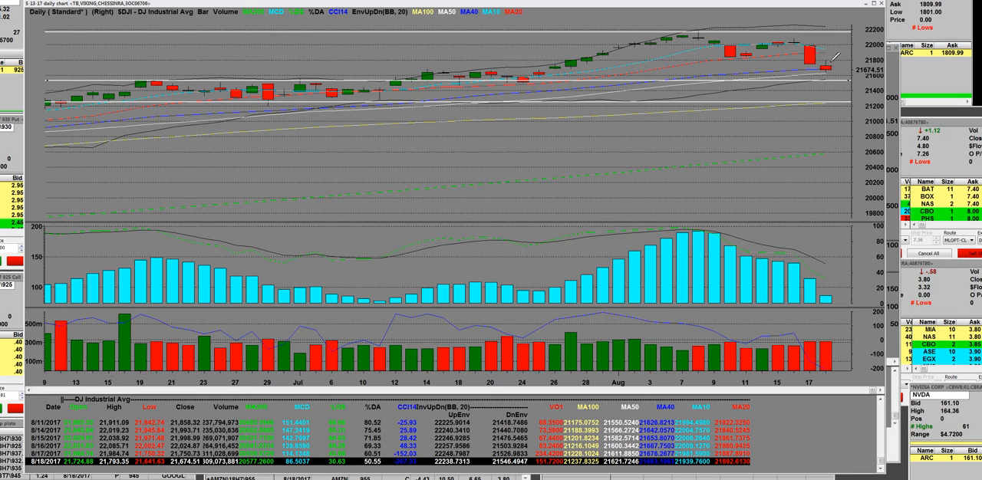
- Zoom the daily chart with the Zoom Tool to show July 17 through August 18
{"action": "right_click", "coordinate": [402, 133]}
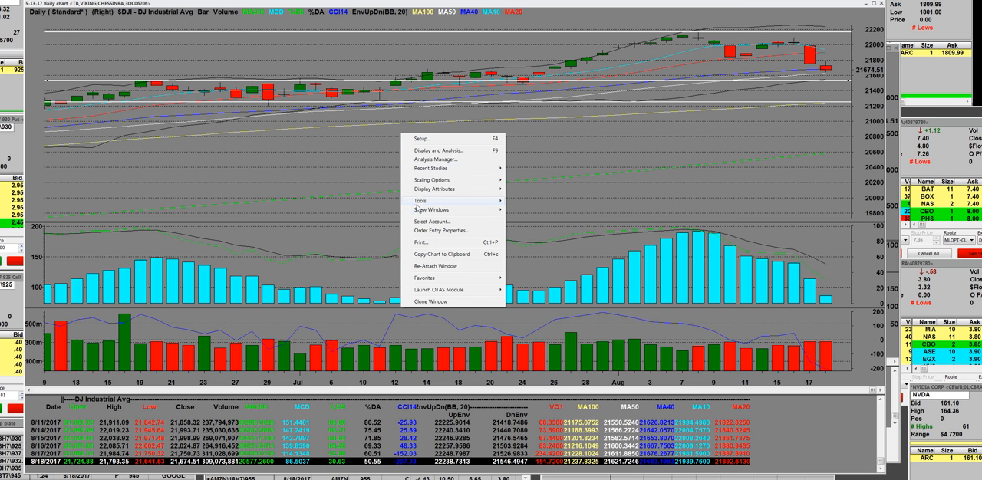
{"action": "mouse_move", "coordinate": [420, 201]}
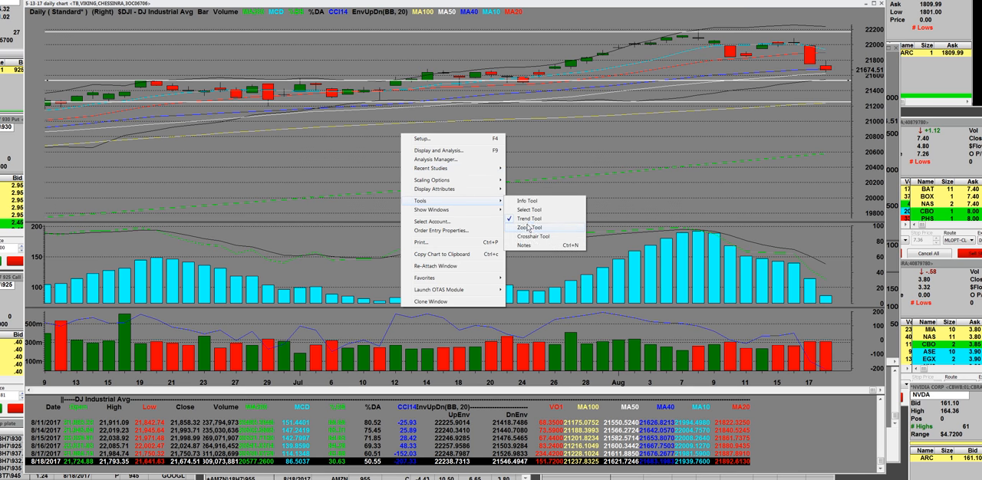
{"action": "left_click", "coordinate": [528, 228]}
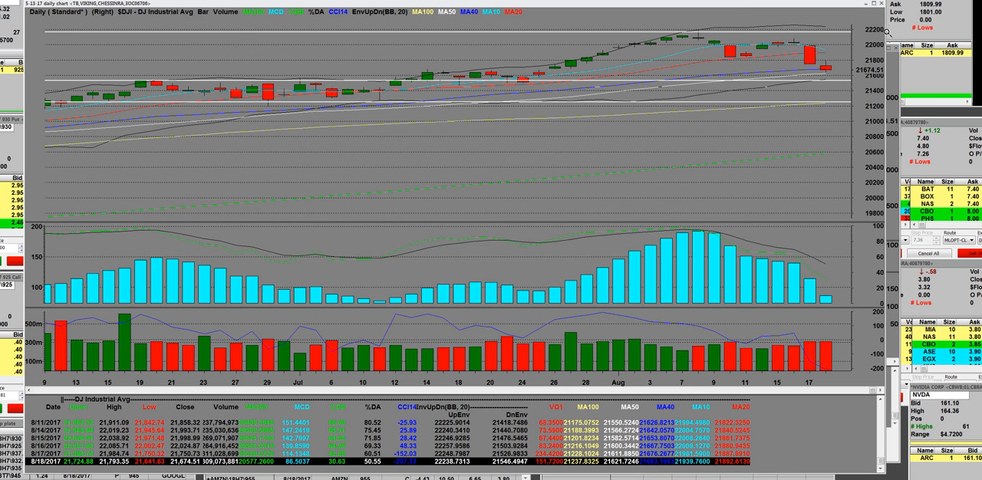
{"action": "left_click_drag", "start_coordinate": [442, 88], "coordinate": [859, 31]}
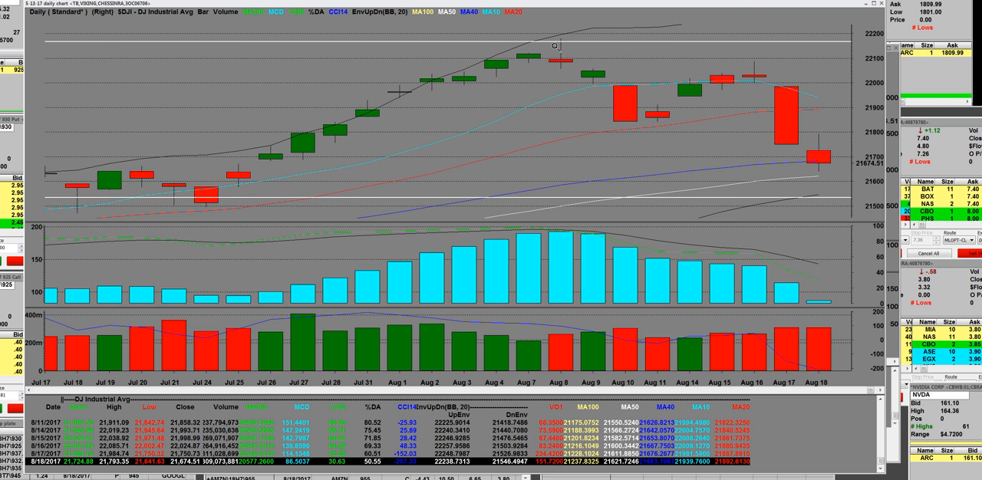
- With the Trend Tool, draw white levels near 21850, 22100, just below 22000 and around 21750
{"action": "right_click", "coordinate": [431, 162]}
{"action": "mouse_move", "coordinate": [453, 225]}
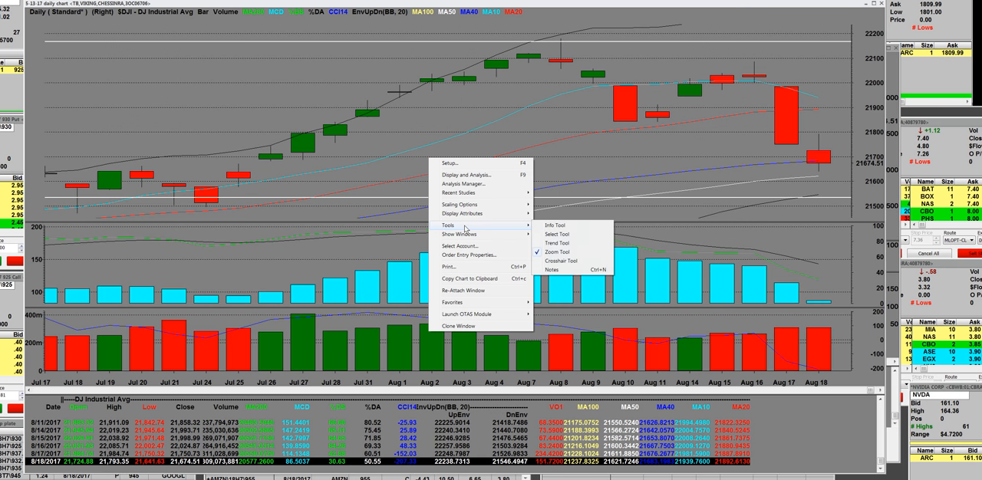
{"action": "left_click", "coordinate": [578, 243]}
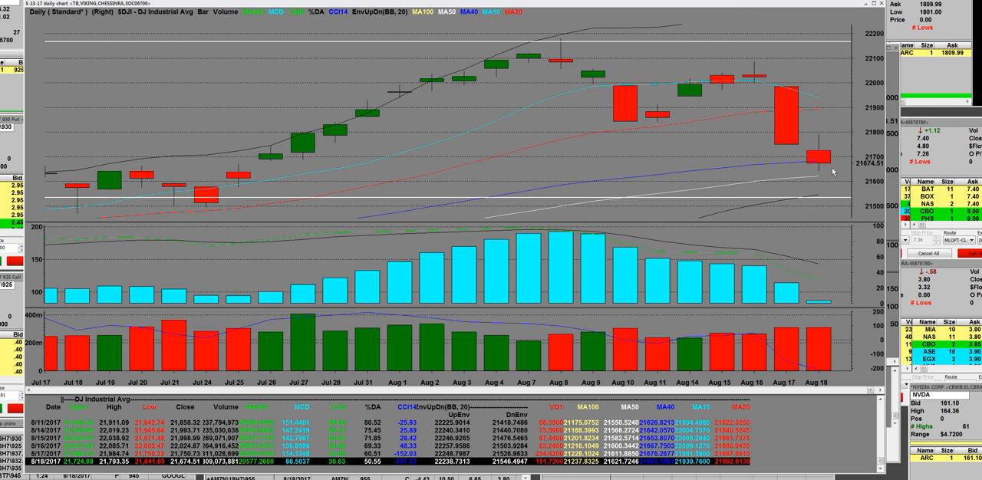
{"action": "left_click", "coordinate": [674, 120]}
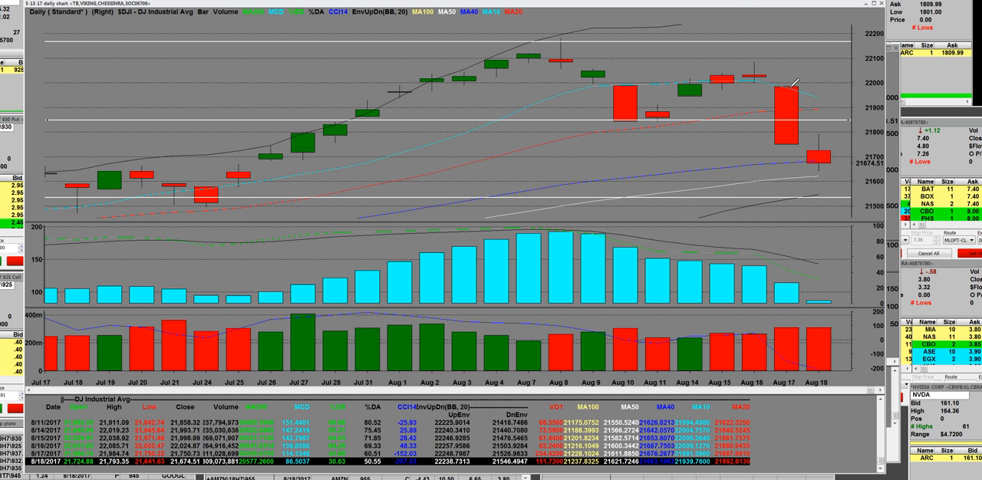
{"action": "left_click", "coordinate": [758, 57]}
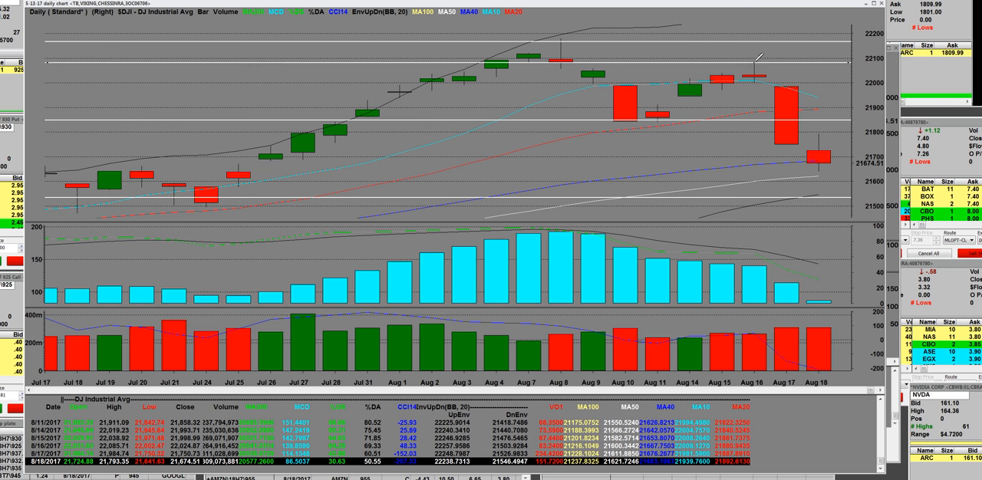
{"action": "left_click", "coordinate": [782, 81]}
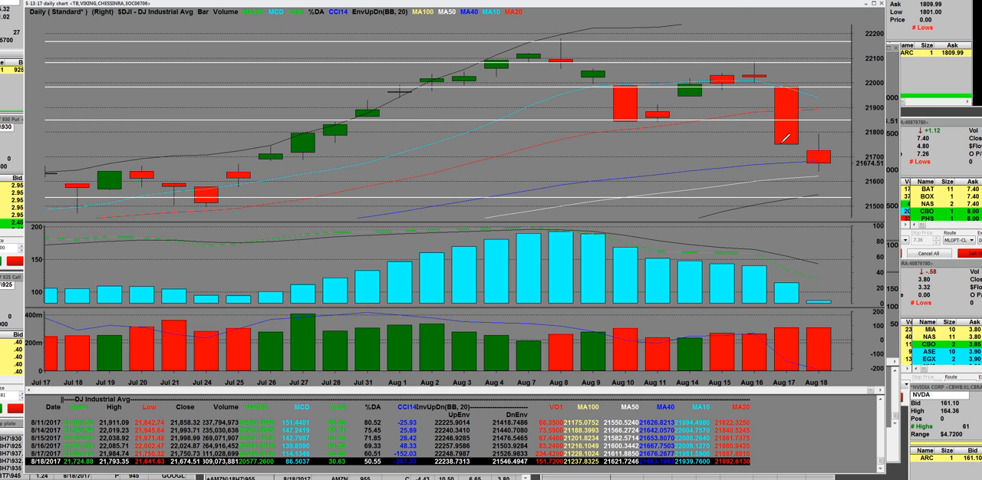
{"action": "left_click", "coordinate": [785, 138]}
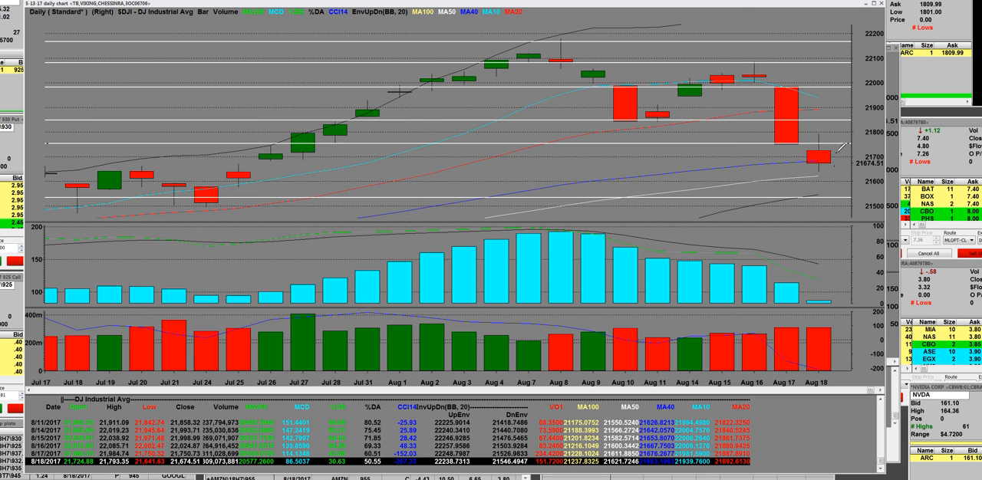